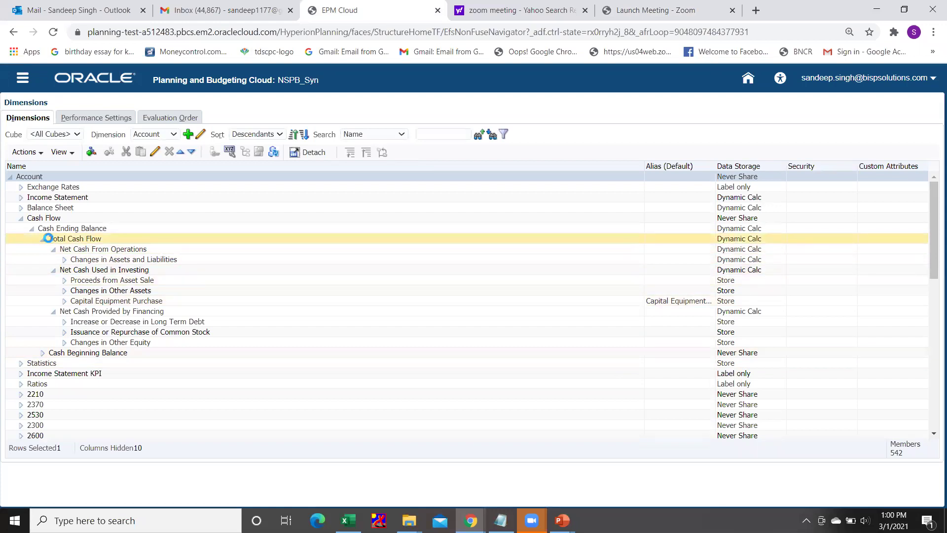
- Examine the operations, investing and financing branches under Total Cash Flow, including the children of Changes in Assets and Liabilities
left_click(50, 238)
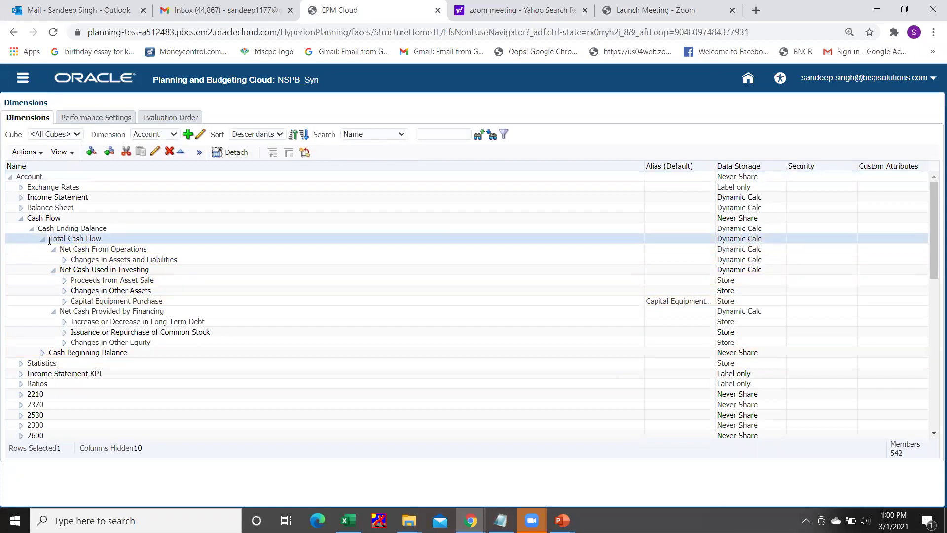
left_click_drag(50, 240, 89, 251)
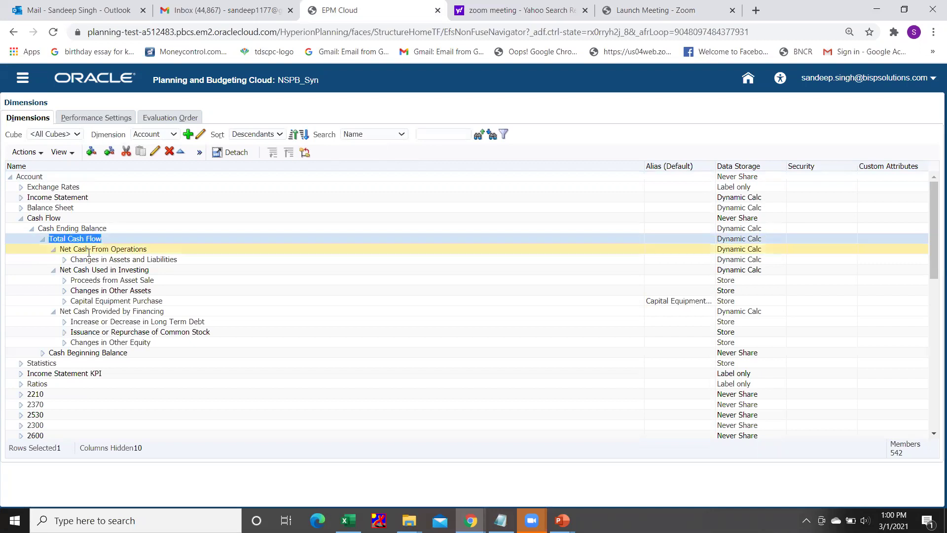
left_click(61, 249)
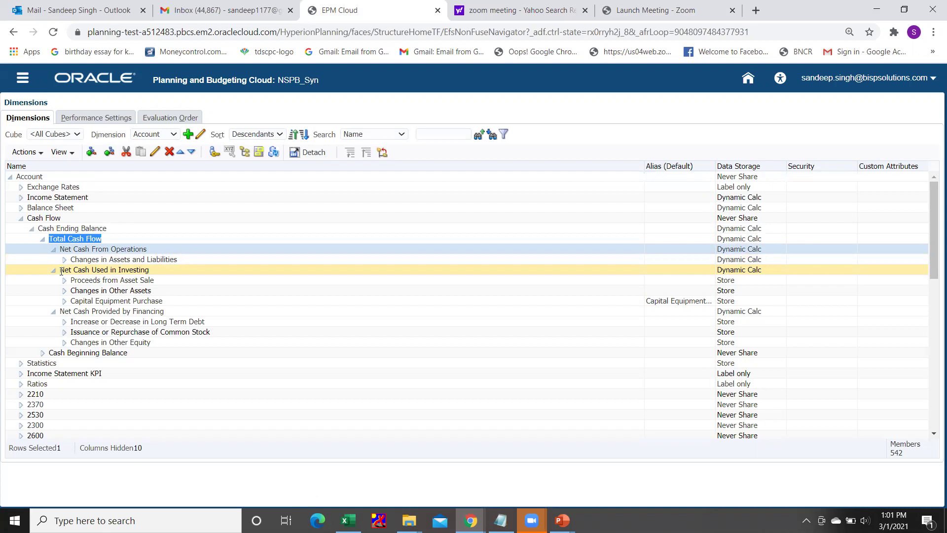
left_click(61, 270)
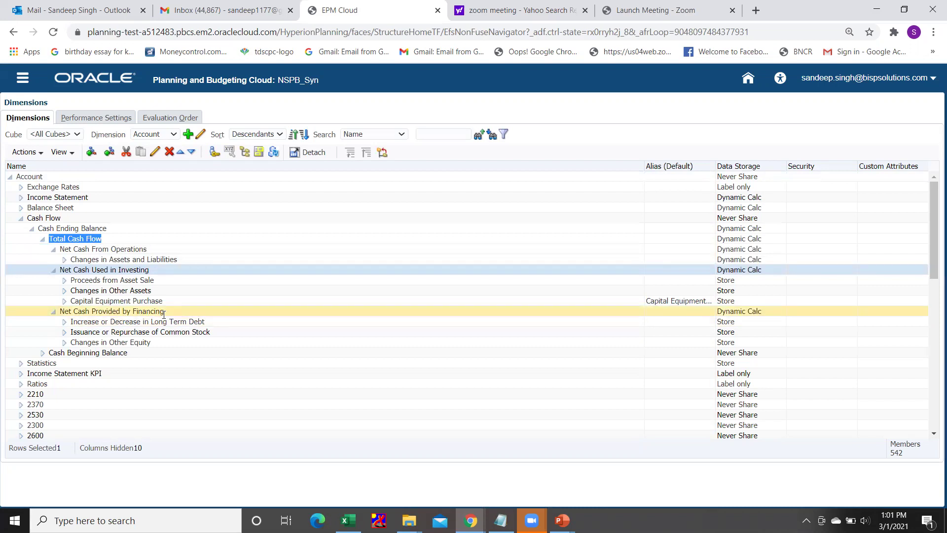
left_click(64, 259)
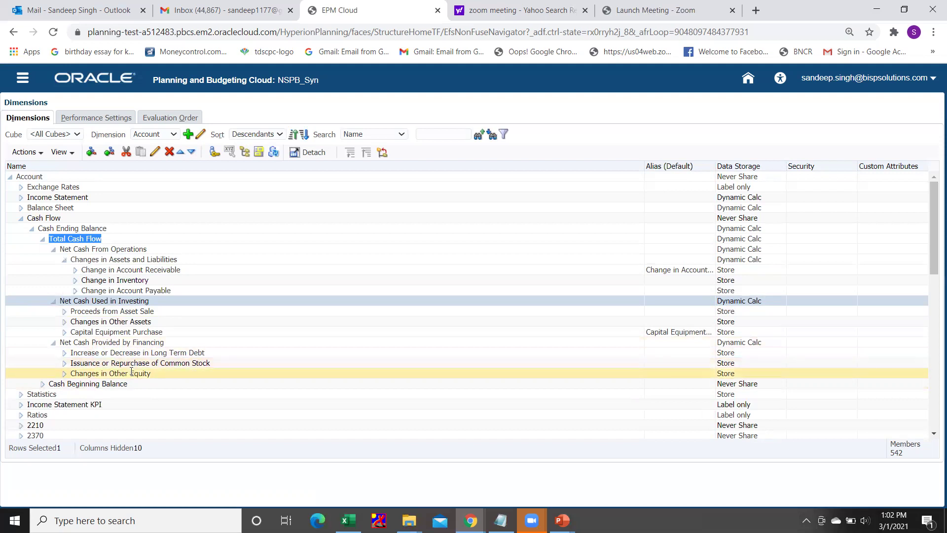
left_click(127, 342)
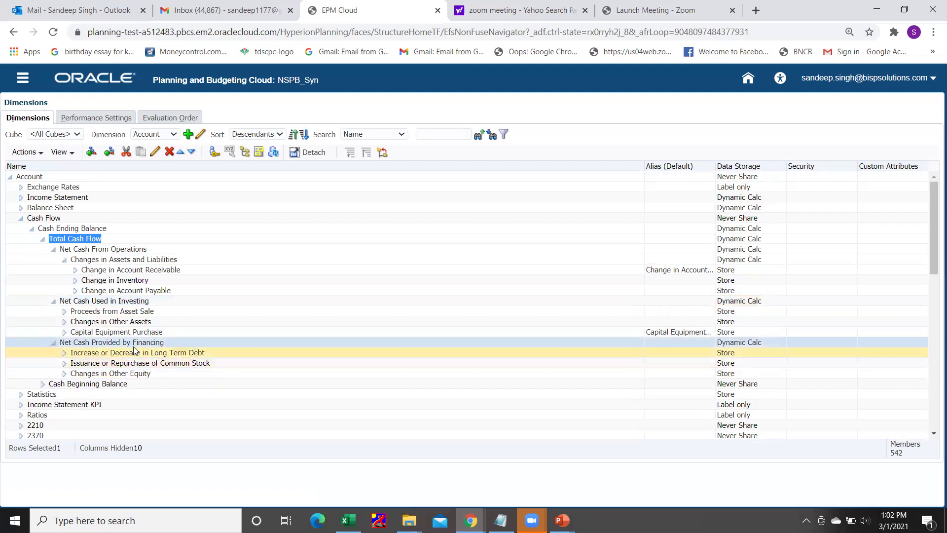
left_click(138, 343)
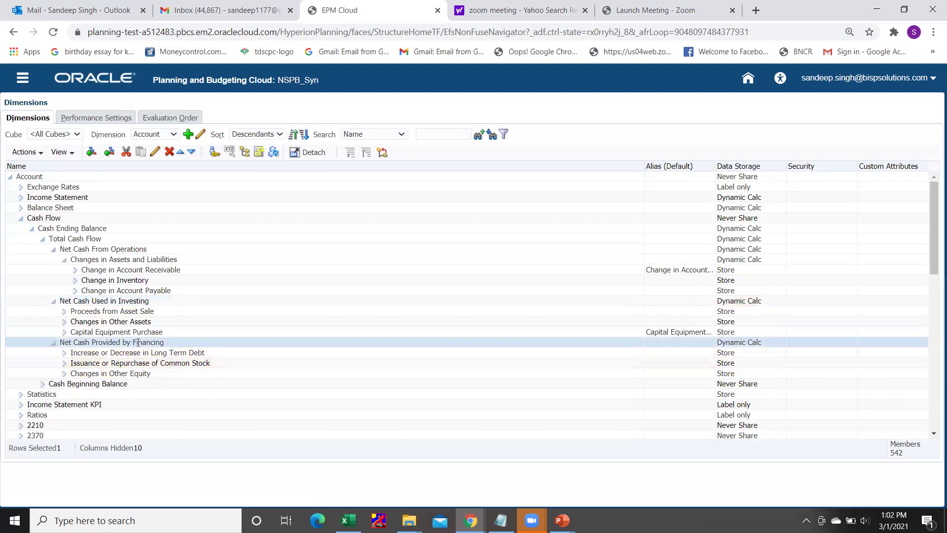
left_click(109, 301)
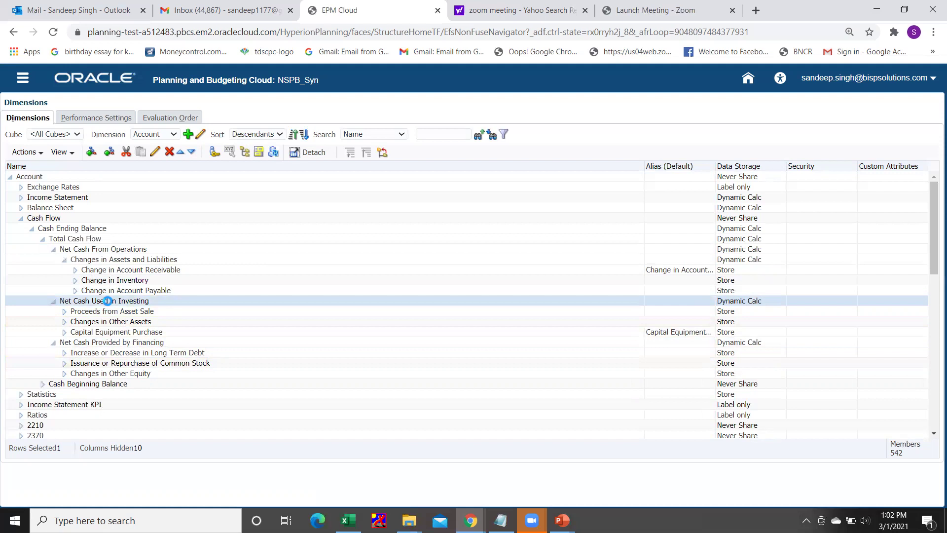
left_click(104, 249)
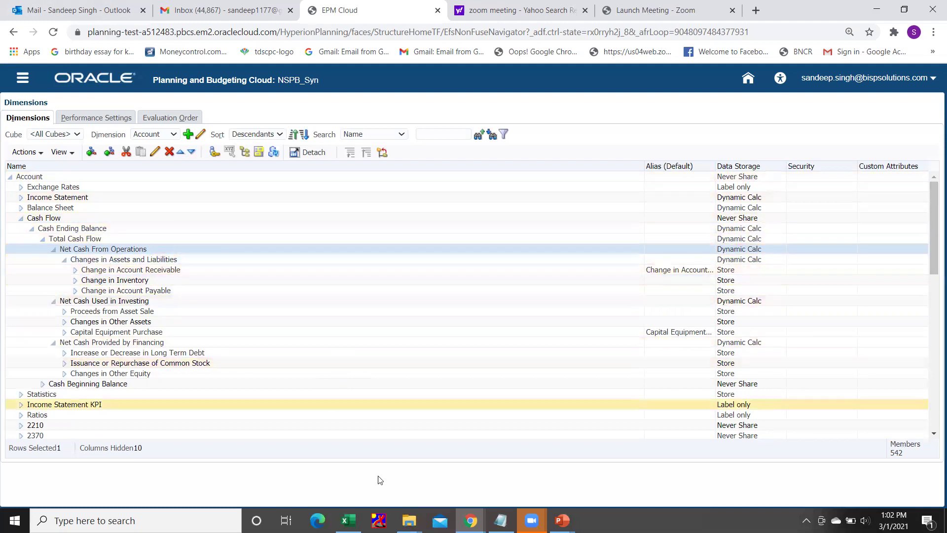
- Switch to Calculation Manager and examine the Cash Flow script's &PLAN_YEAR scope, January condition and Change in Account Receivable formula
mouse_move(470, 520)
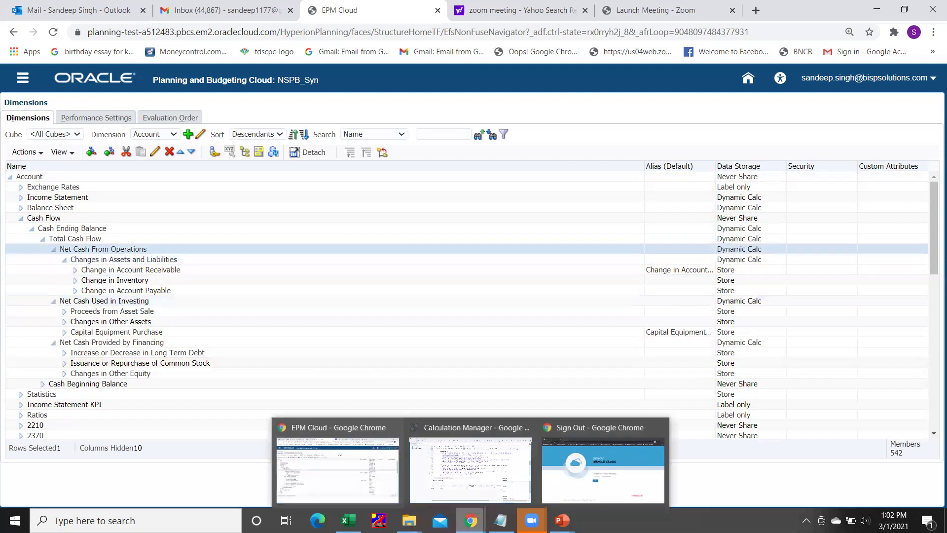
left_click(469, 494)
scroll(241, 289, "up", 2)
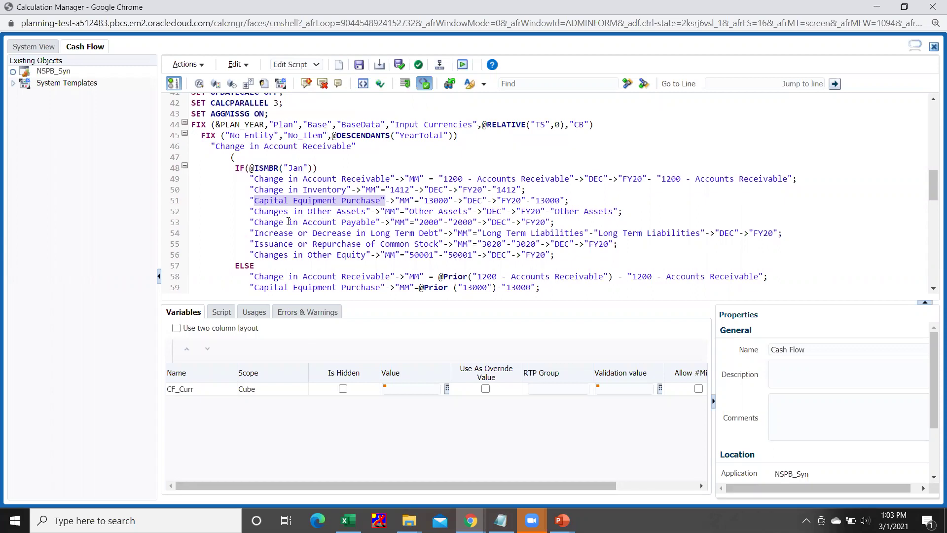
left_click_drag(254, 180, 385, 181)
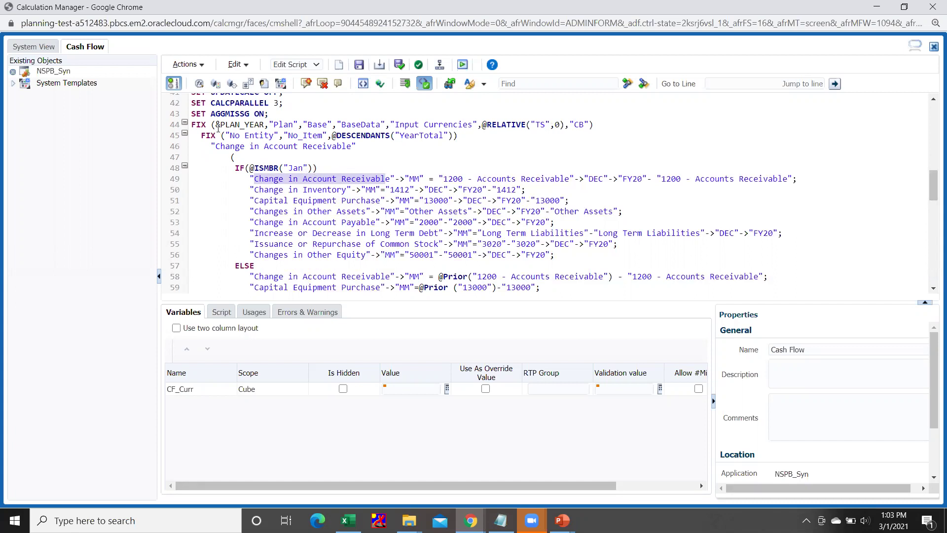
left_click(220, 126)
left_click_drag(224, 126, 263, 127)
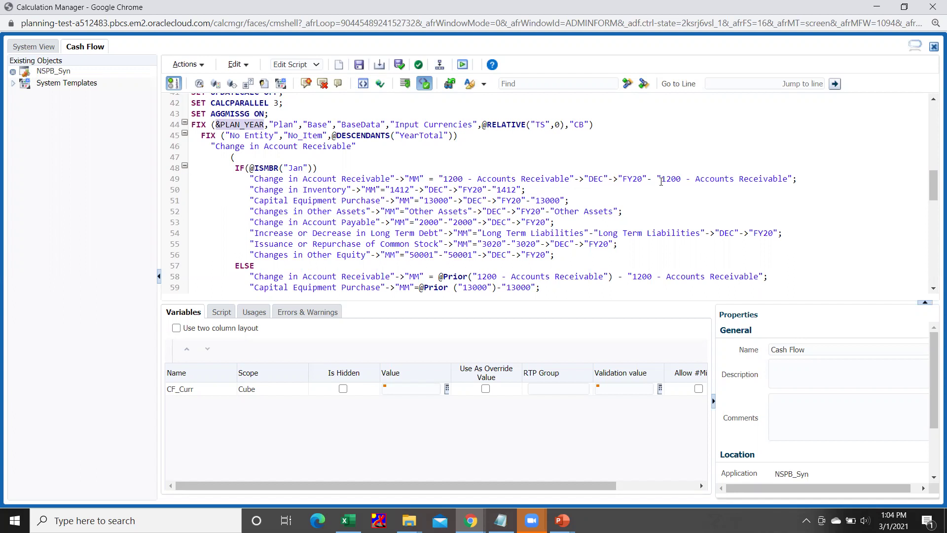
left_click_drag(662, 178, 748, 180)
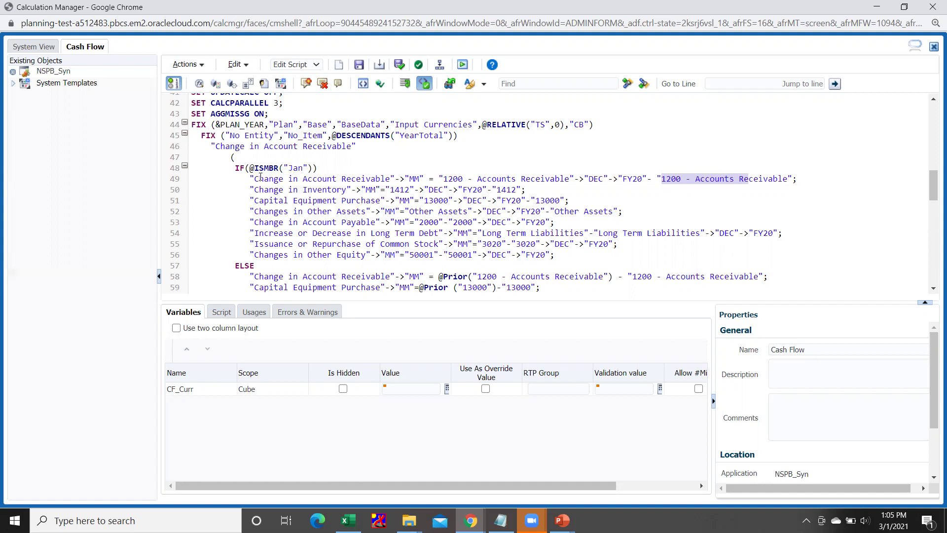
left_click_drag(233, 168, 324, 170)
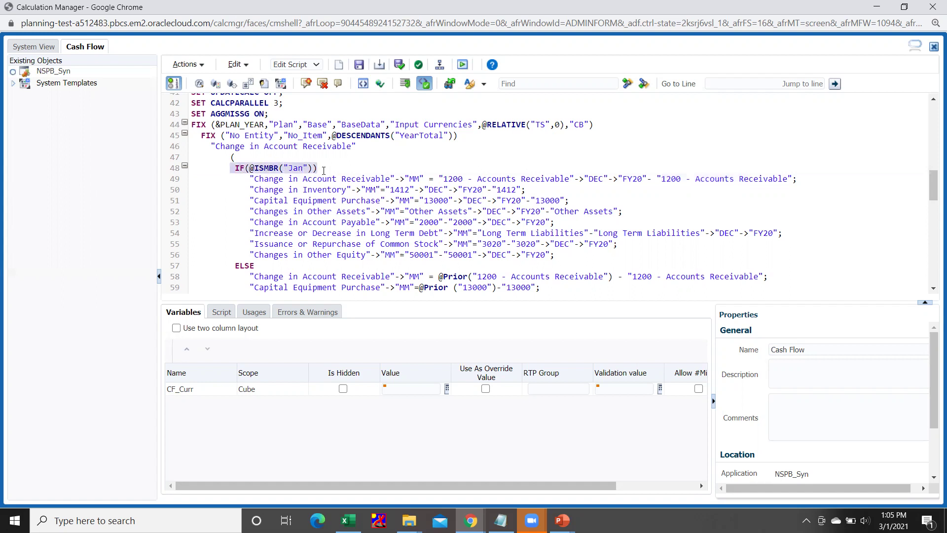
scroll(259, 244, "down", 2)
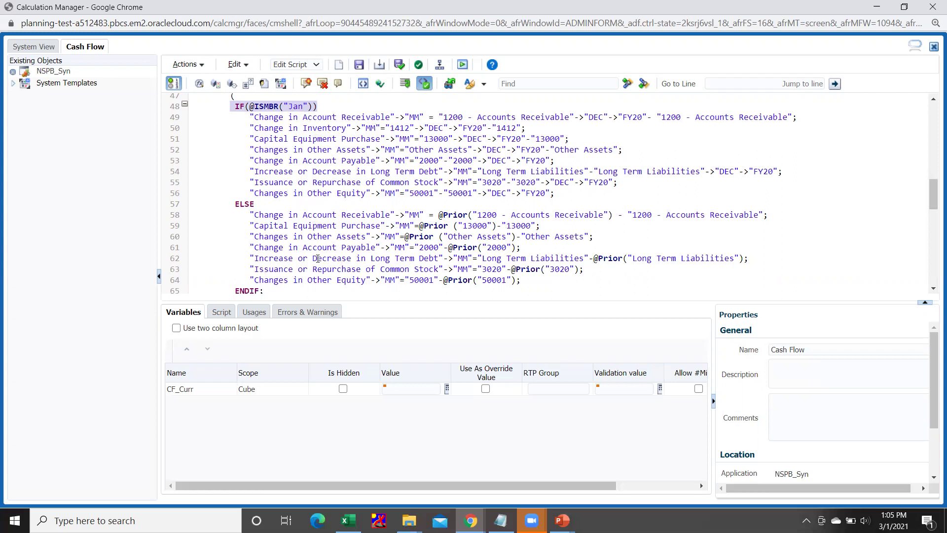
left_click(197, 392)
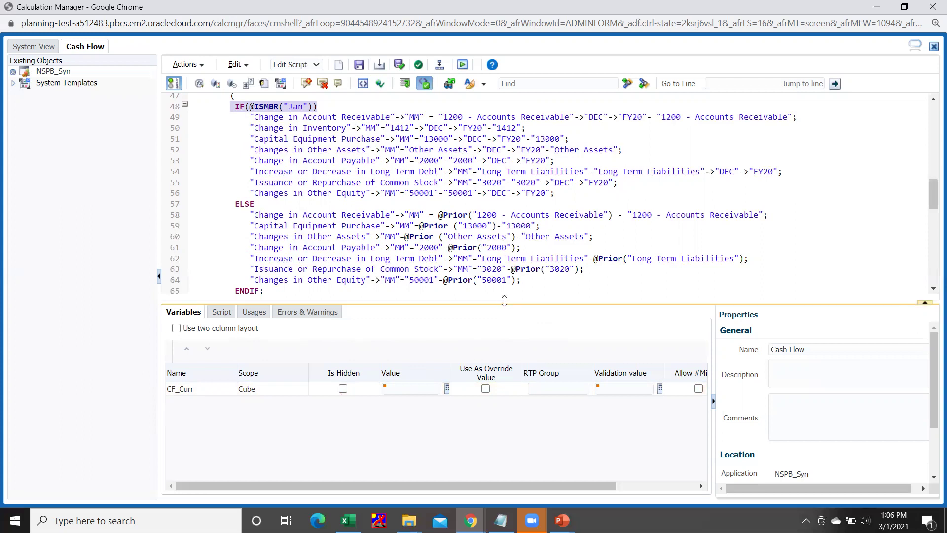
scroll(464, 158, "down", 2)
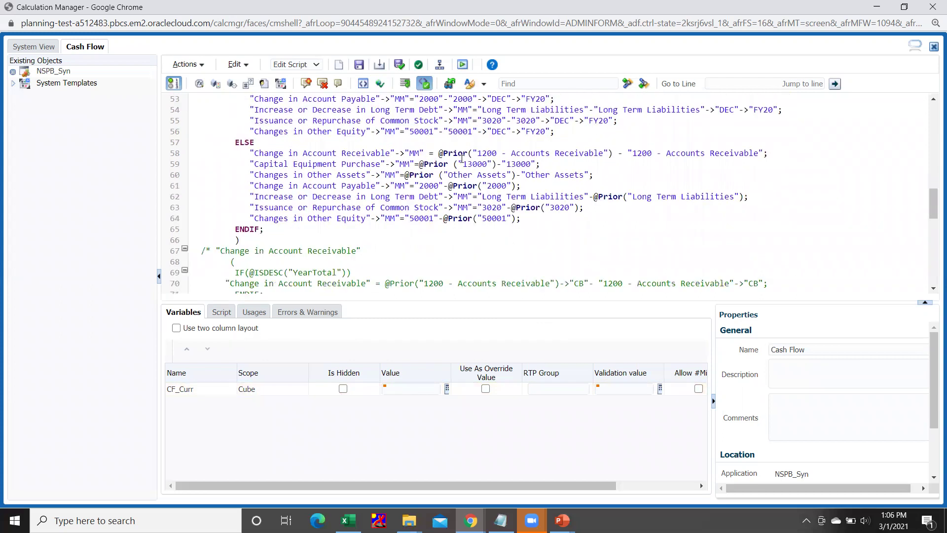
scroll(461, 157, "up", 2)
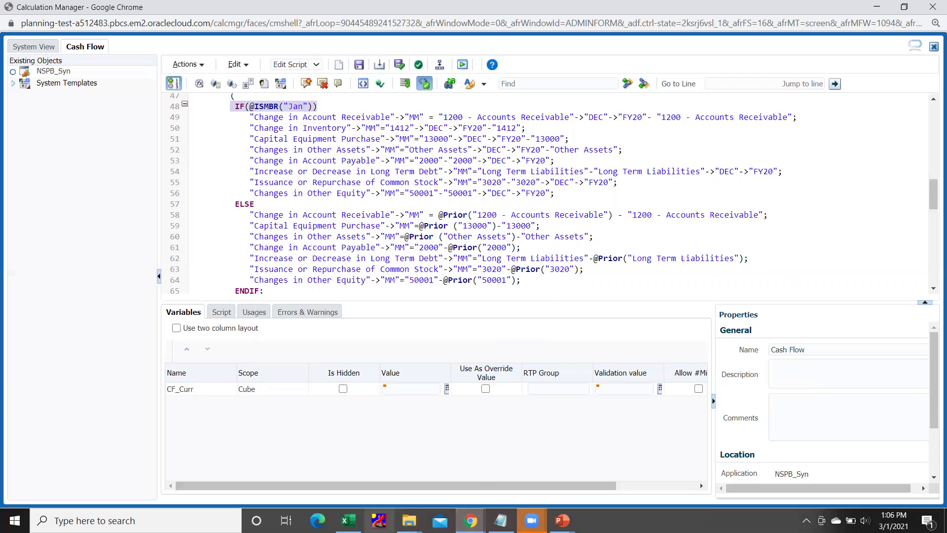
- Switch to the NSPB Data Load workbook in Excel and compare account 1200's balance difference with the Q1 Change in Account Receivable
left_click(348, 520)
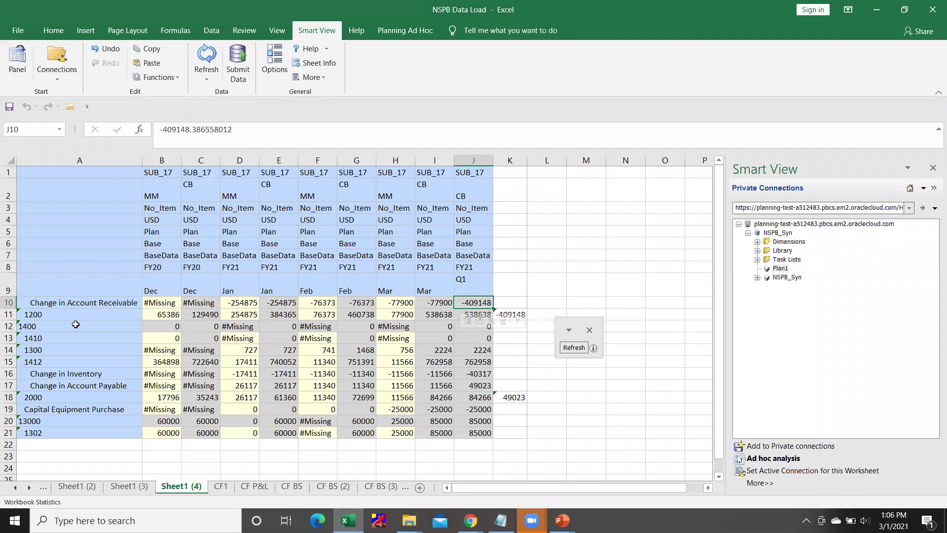
left_click(45, 315)
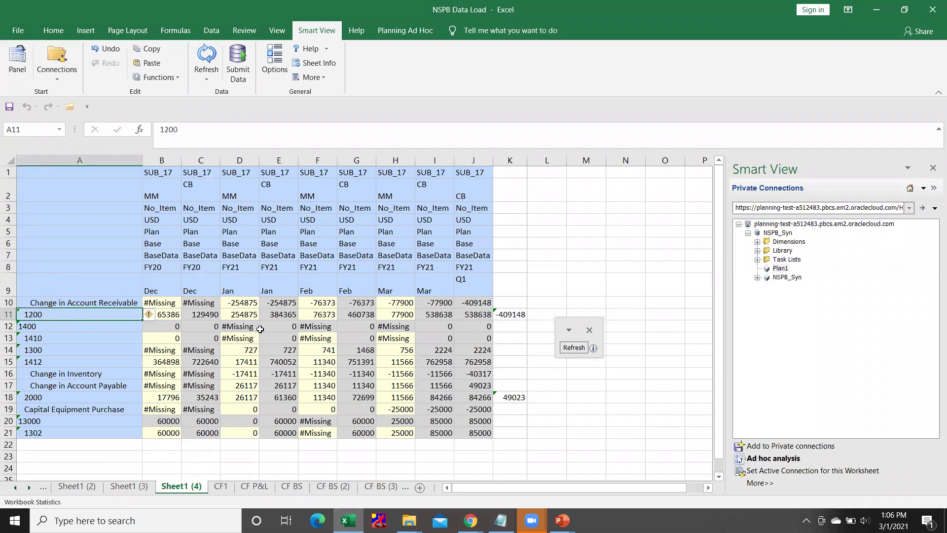
left_click(167, 313)
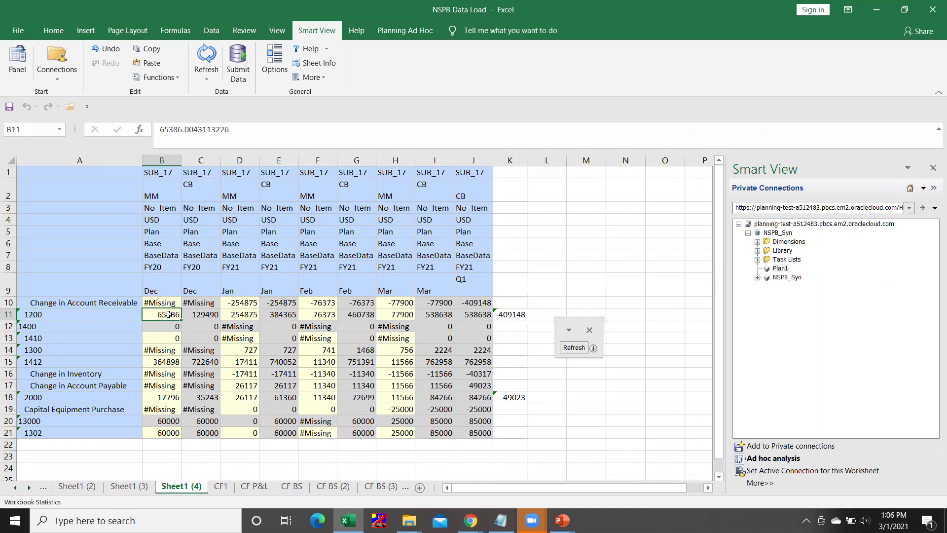
left_click(201, 317)
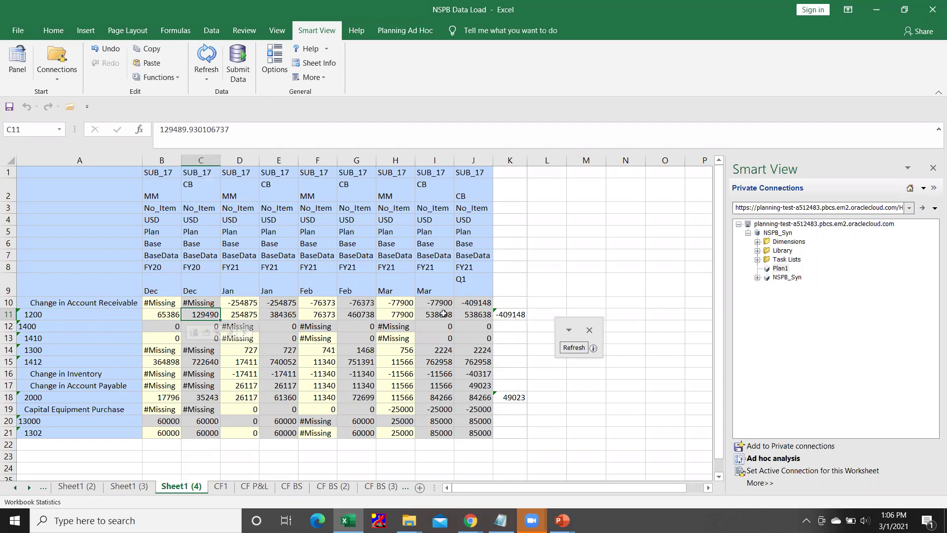
left_click(429, 191)
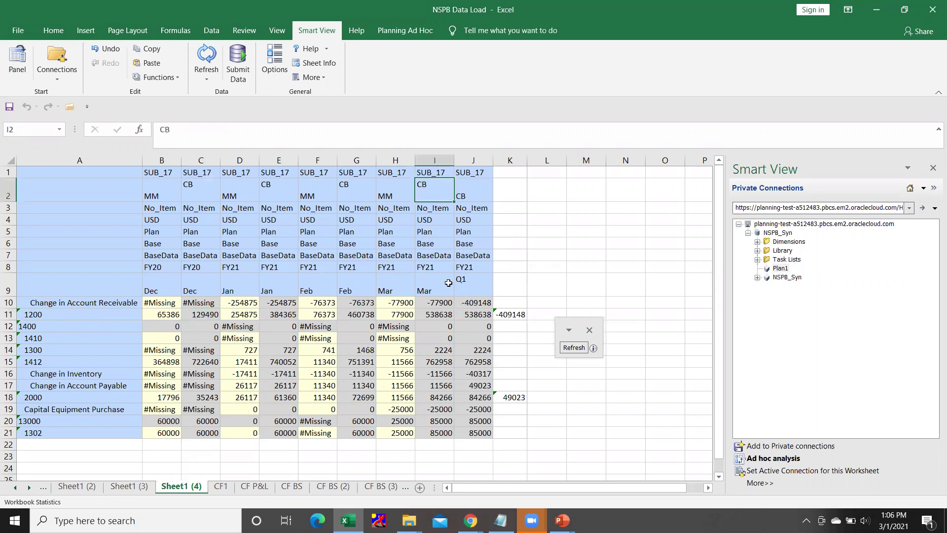
left_click(434, 316)
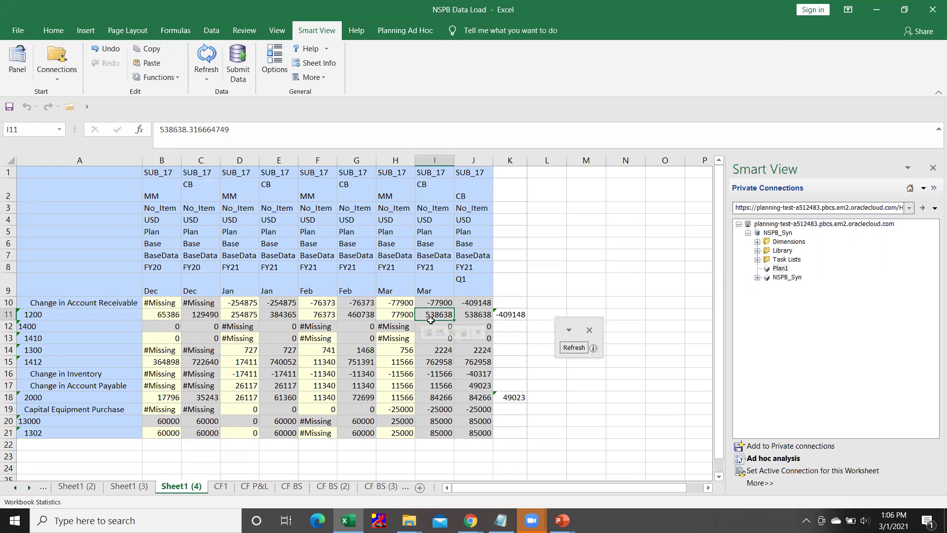
left_click(507, 315)
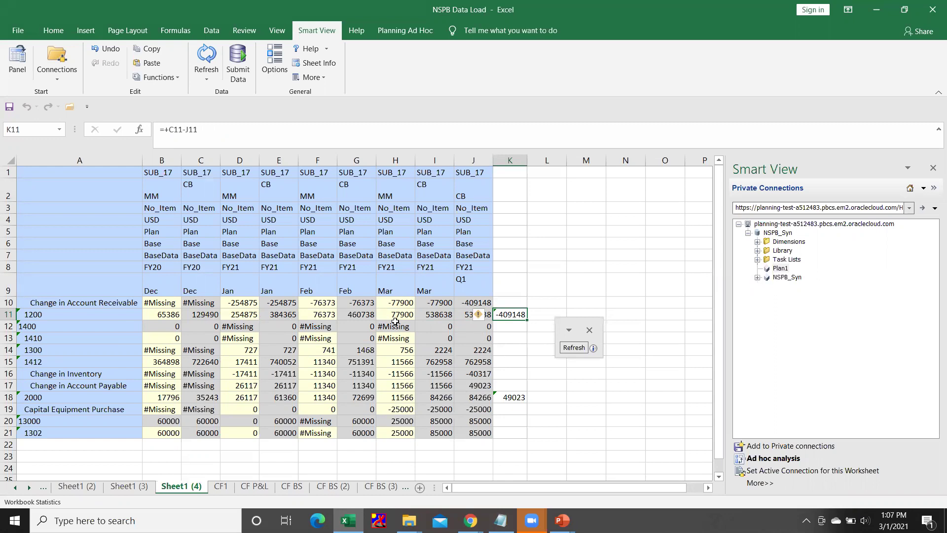
left_click(442, 316)
left_click(523, 316)
left_click(477, 303)
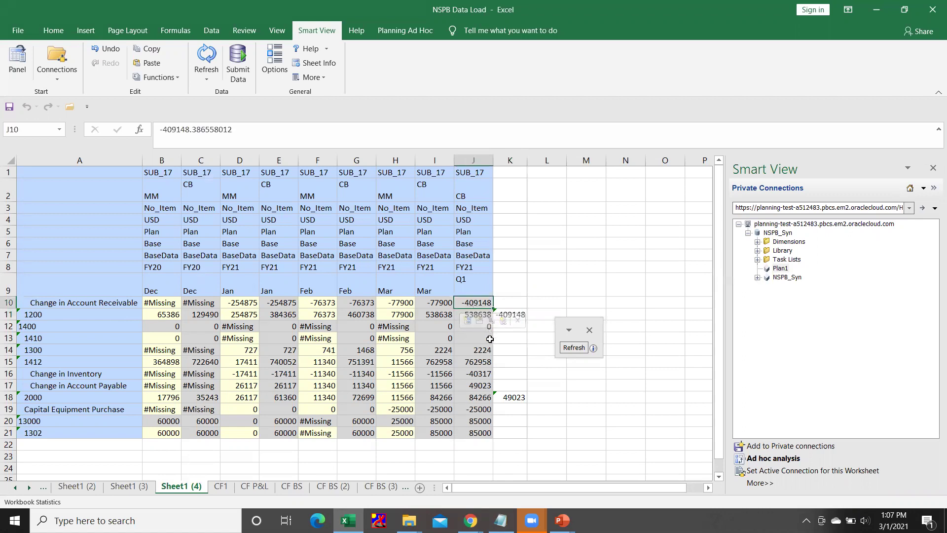
- Review the change account rows and compare account 2000's balance difference with the Q1 Change in Account Payable
left_click(35, 303)
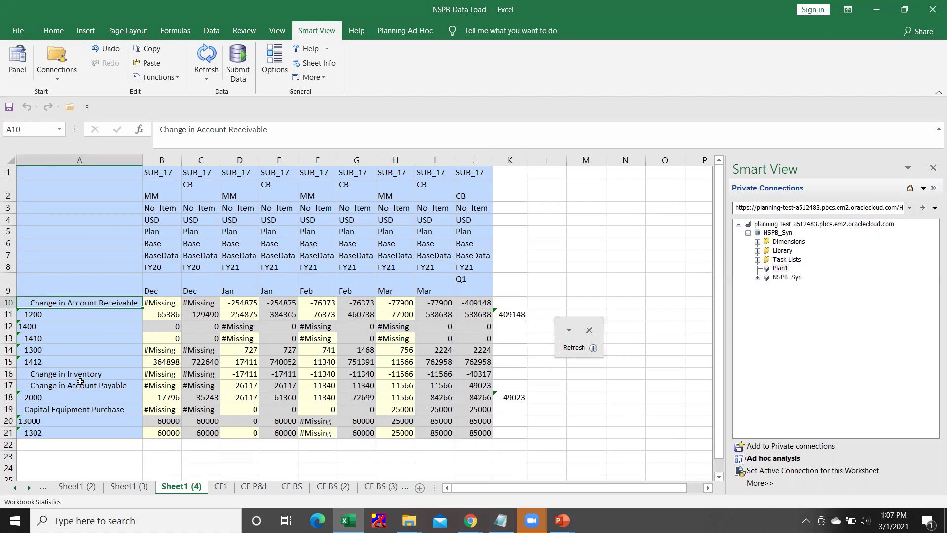
left_click(53, 373)
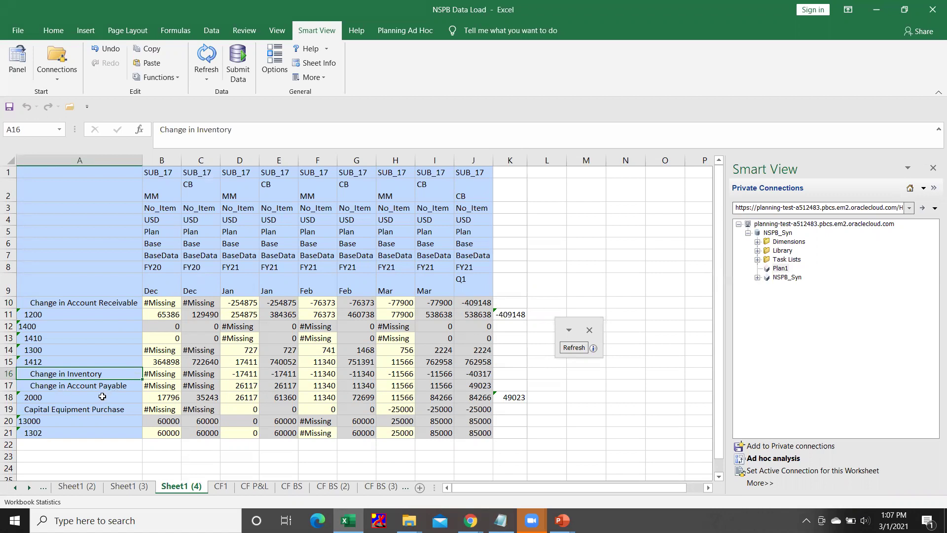
left_click(87, 385)
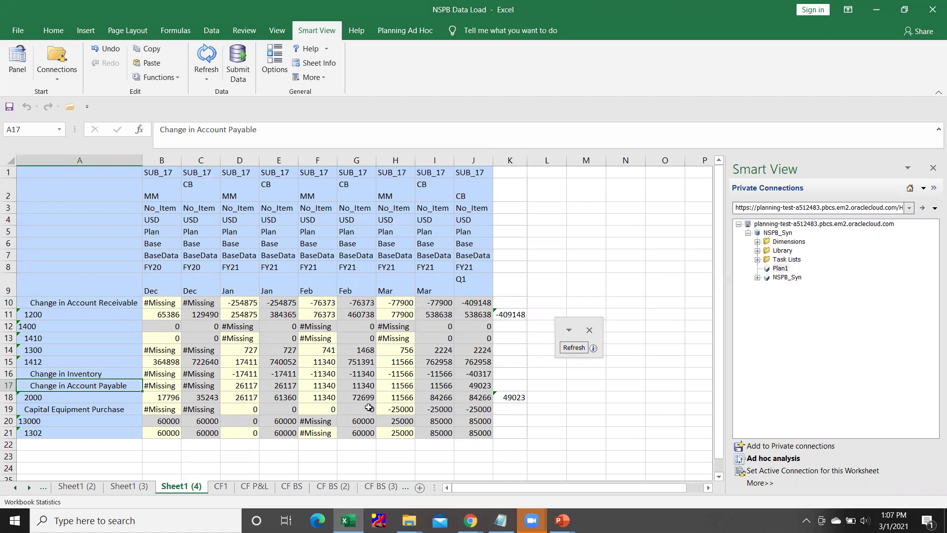
left_click(510, 396)
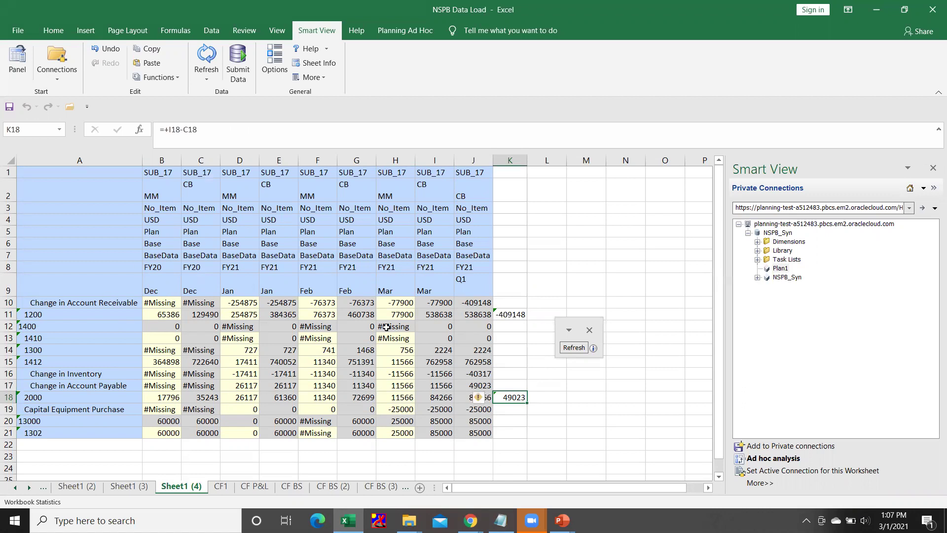
left_click(443, 399)
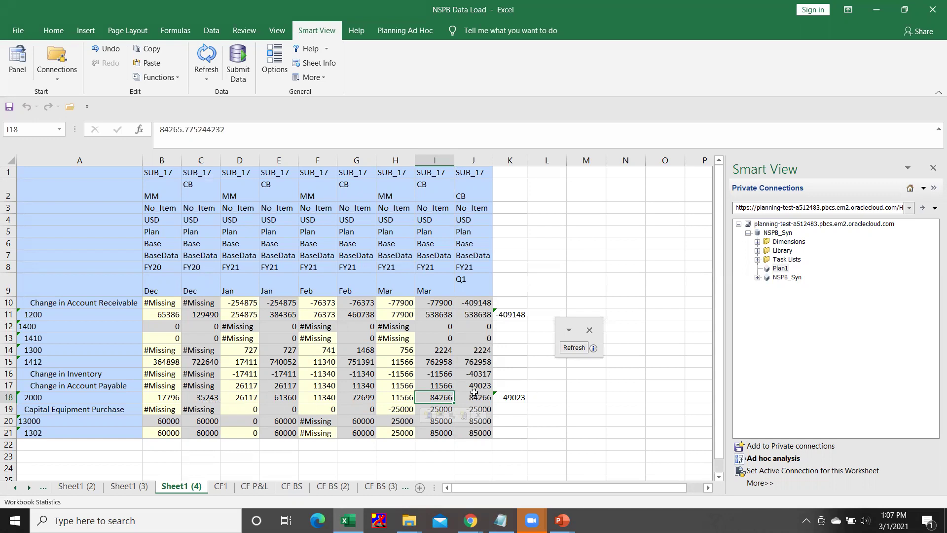
left_click(508, 398)
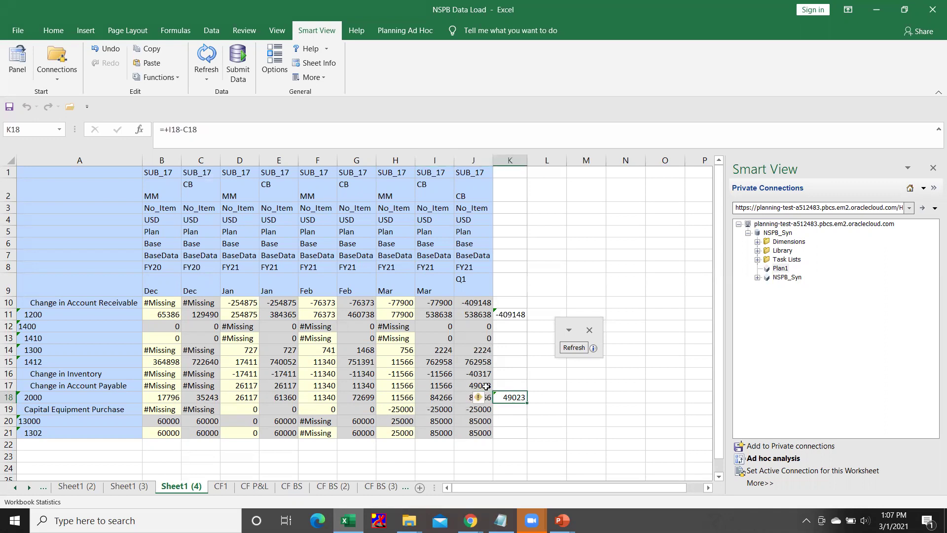
left_click(486, 386)
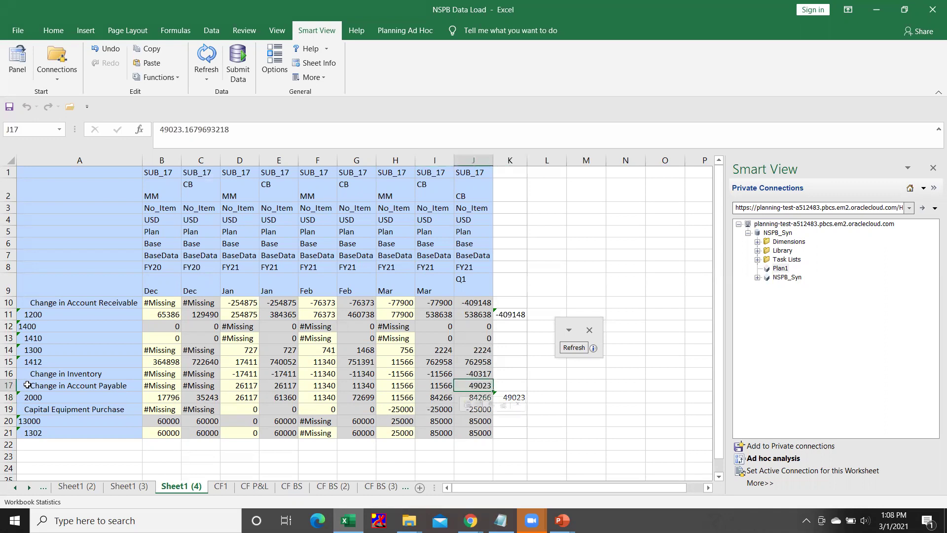
left_click(43, 386)
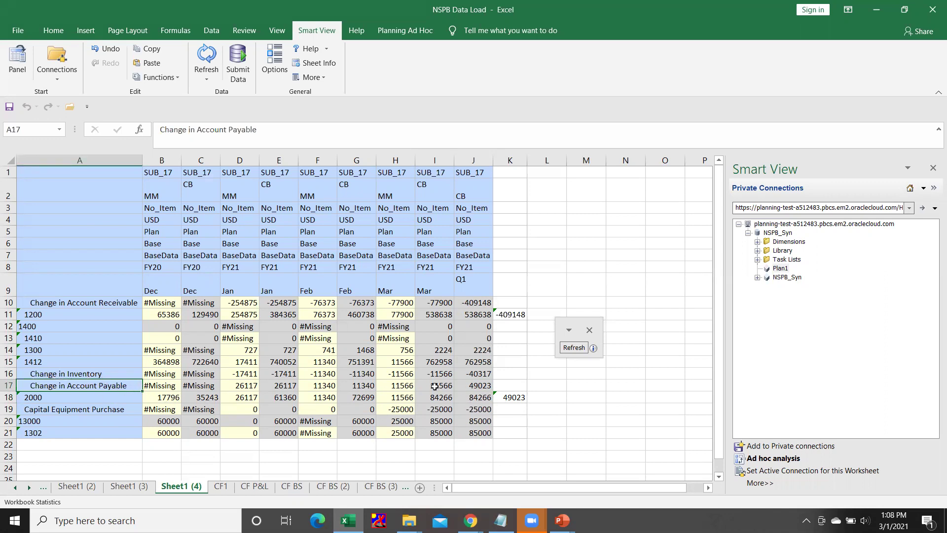
- Check the Q1 Change in Account Payable cell and switch to the EPM Cloud browser window's home page
left_click(470, 384)
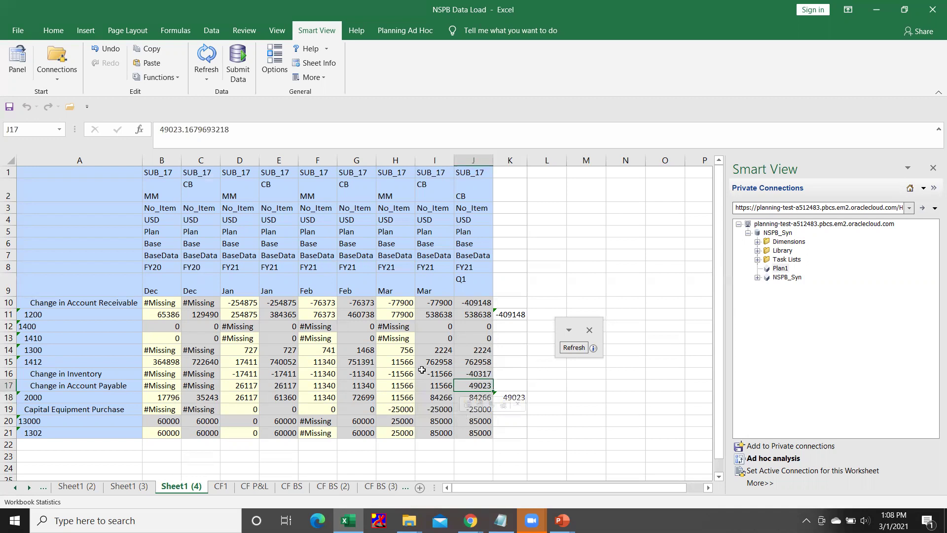
key("alt+Tab")
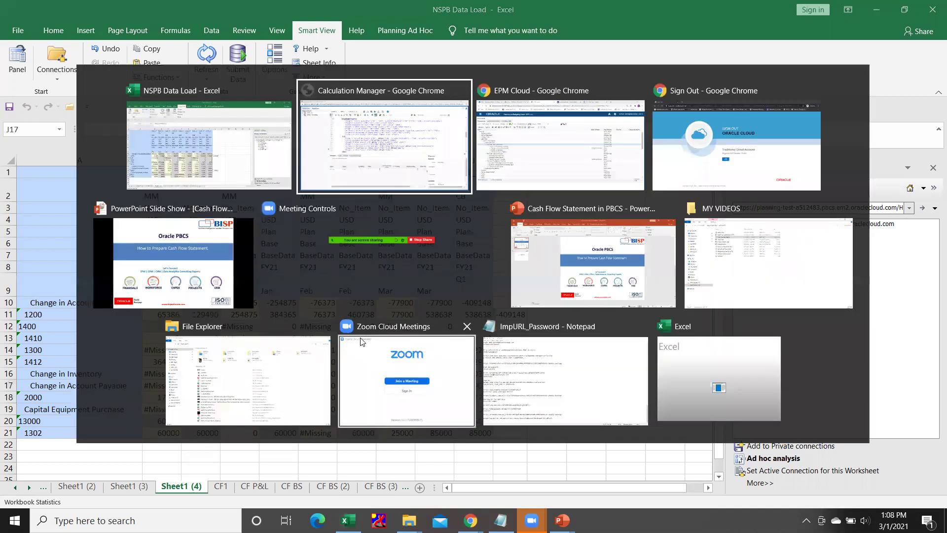
key("alt+Tab")
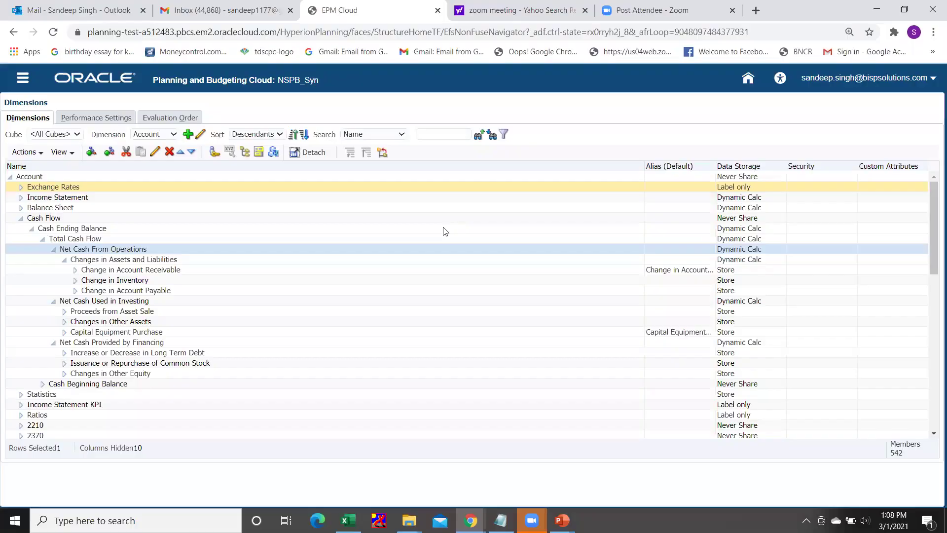
left_click(25, 76)
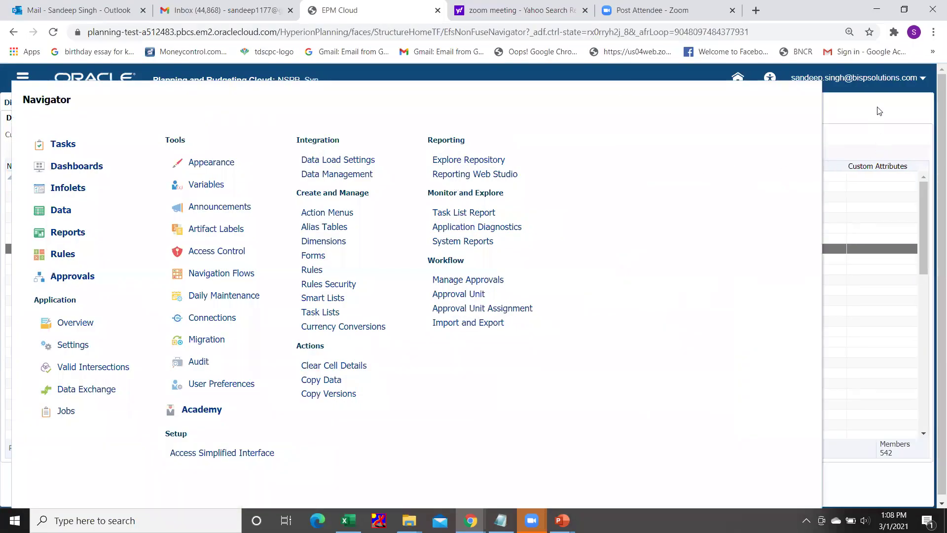
left_click(878, 110)
left_click(747, 79)
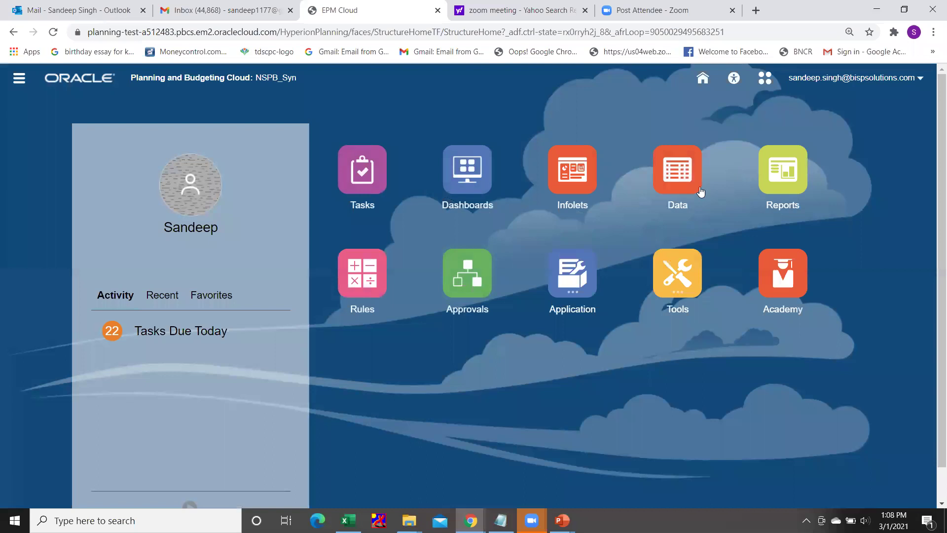
- Open the Cash Flow - Plan form from the Plan folder in Data Entry
left_click(701, 192)
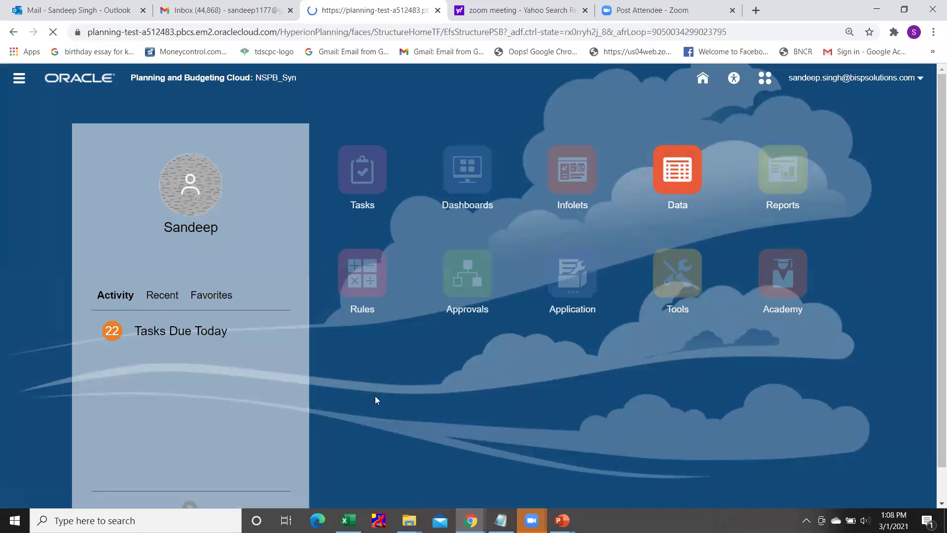
scroll(56, 383, "down", 5)
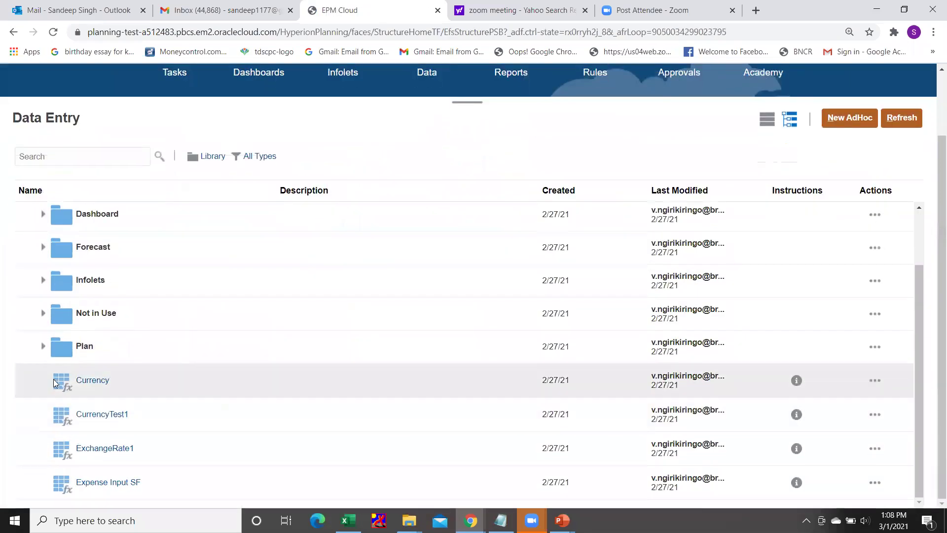
left_click(43, 346)
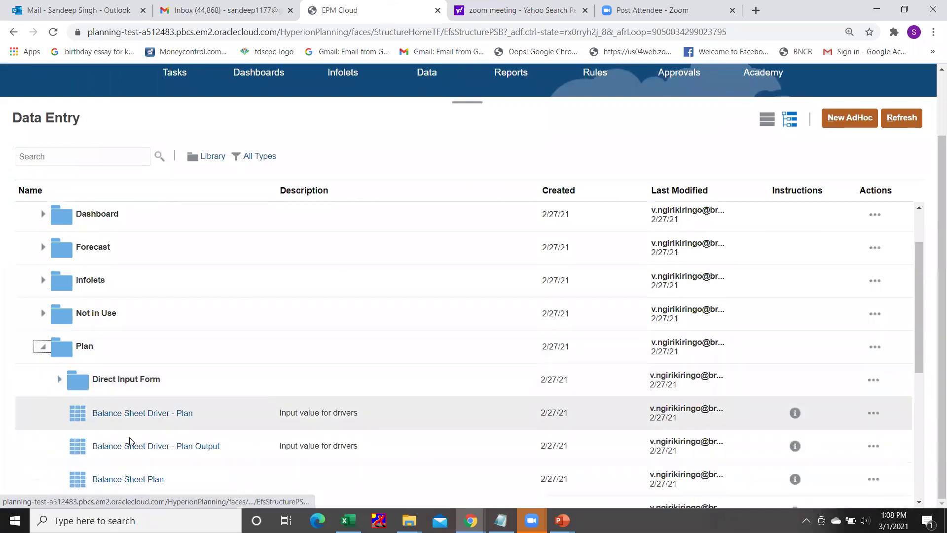
scroll(130, 429, "down", 2)
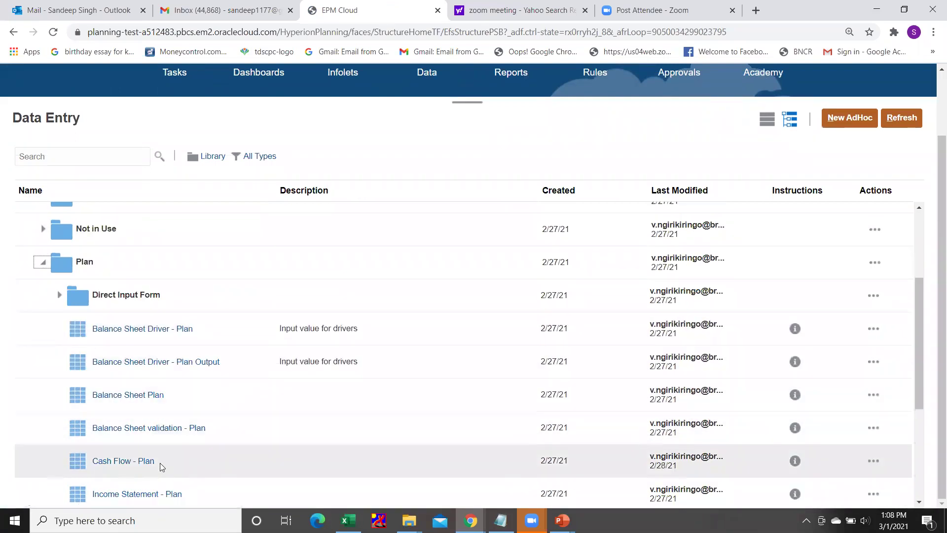
left_click(146, 461)
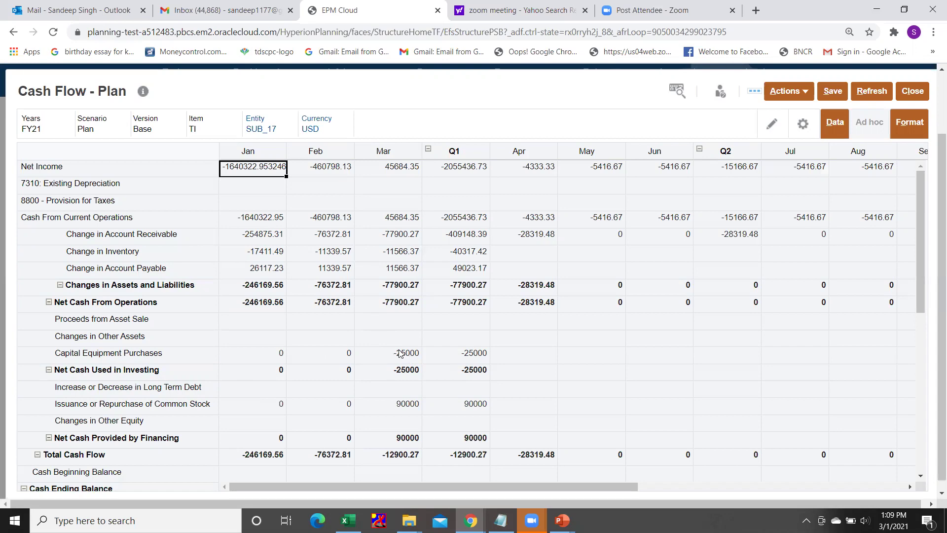
- Switch to the NSPB Data Load workbook in Excel and compare account 1302's December and March values with the Q1 Capital Equipment Purchase
key("alt+Tab")
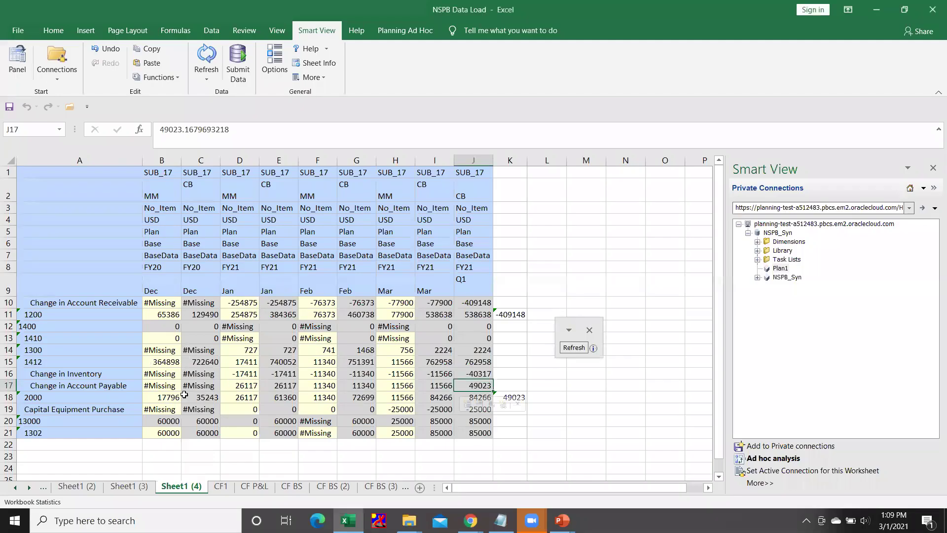
left_click(164, 411)
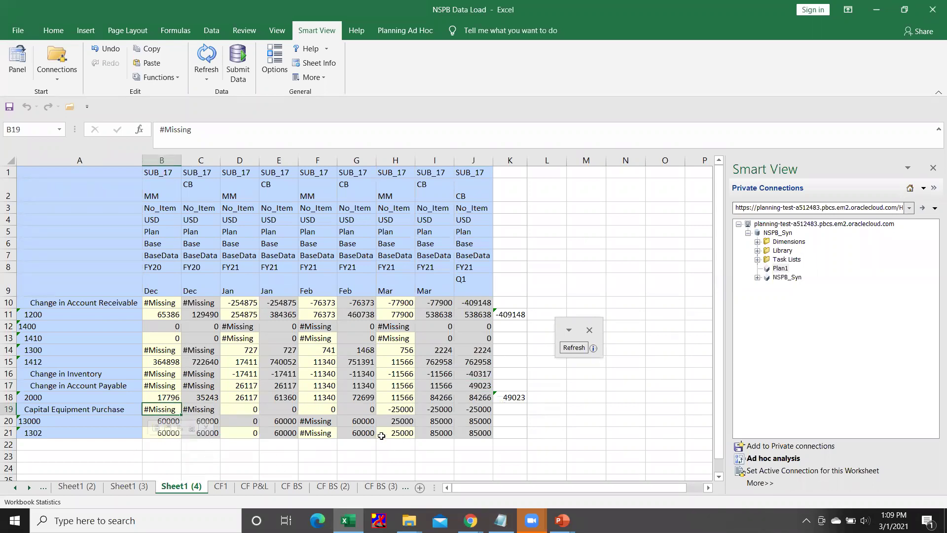
left_click(168, 434)
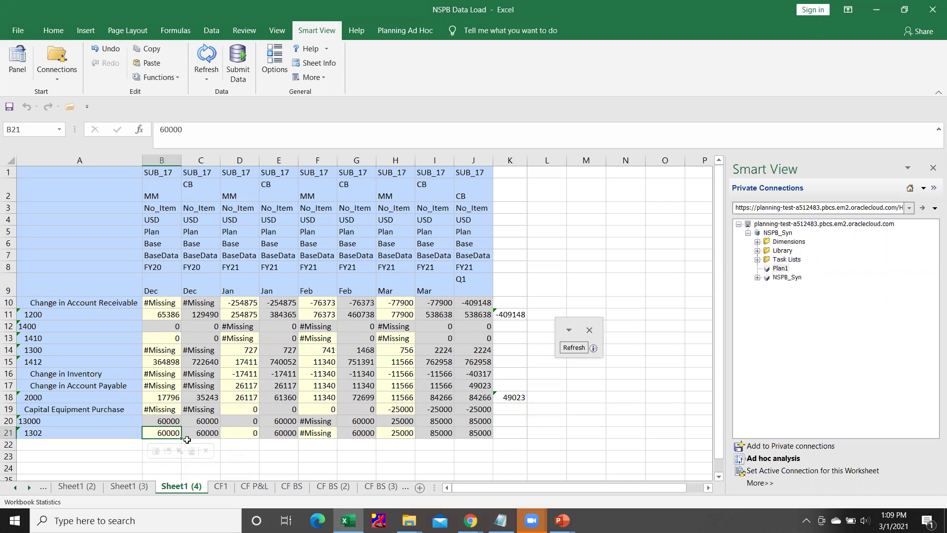
left_click(408, 433)
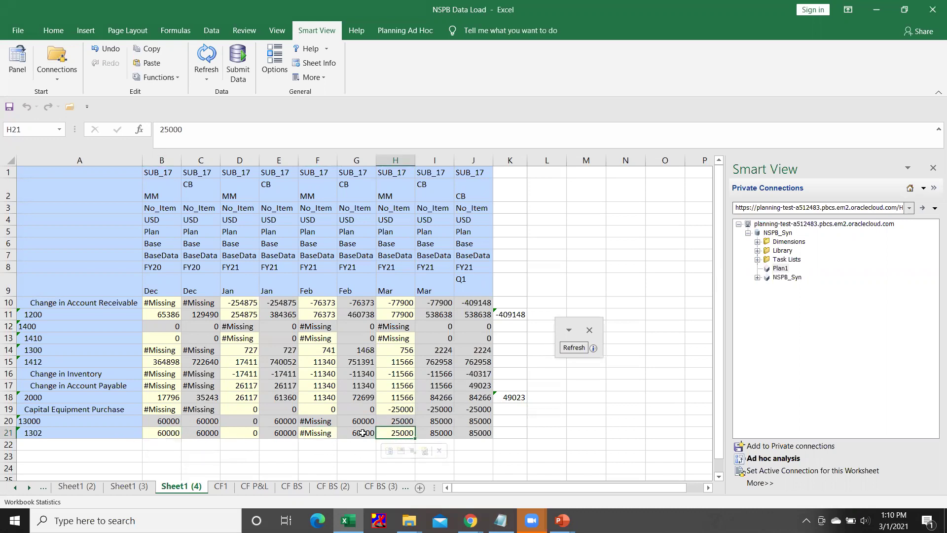
left_click(436, 431)
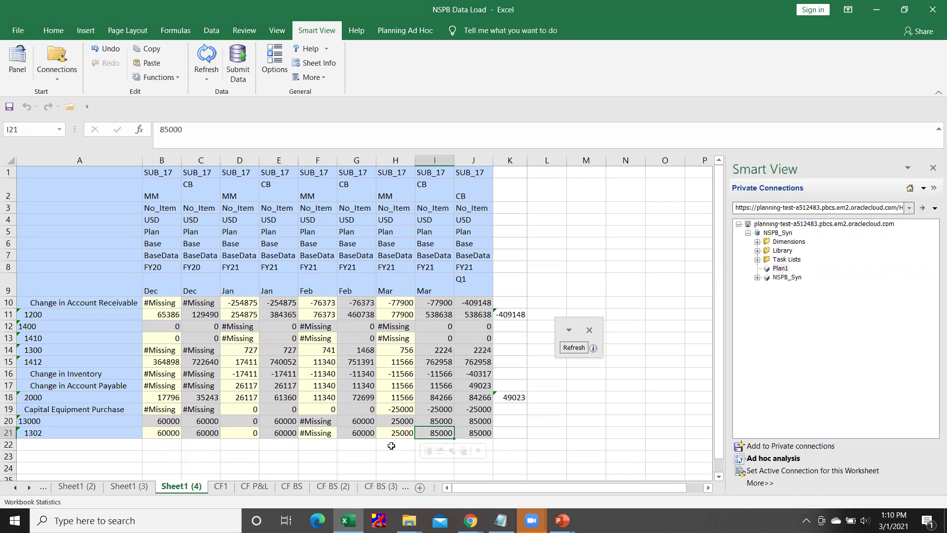
left_click(479, 411)
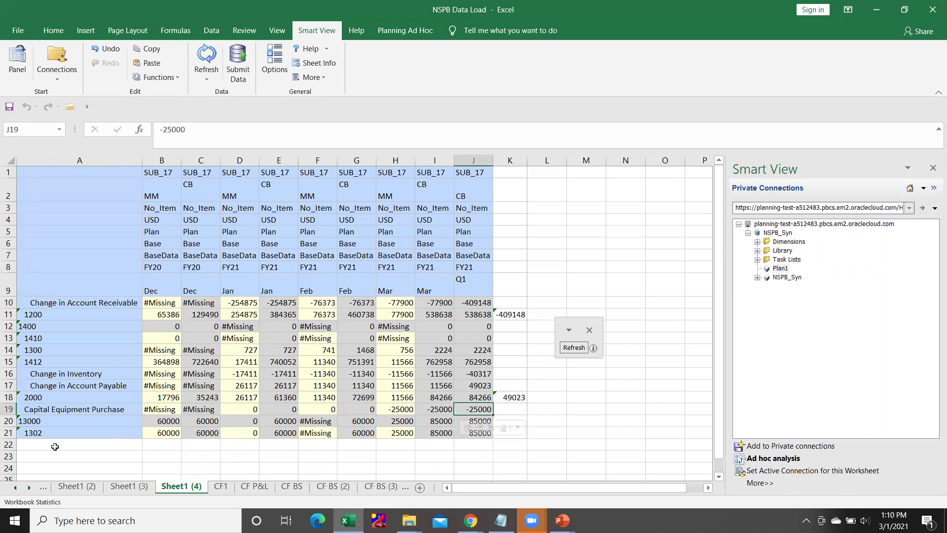
left_click(63, 410)
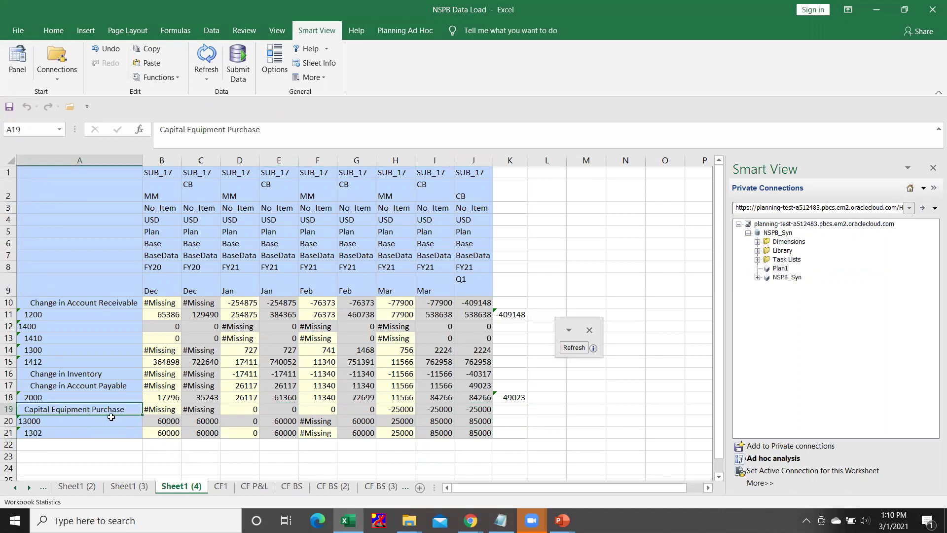
left_click(483, 414)
- Revisit the Cash Flow - Plan form and the Cash Flow script in Calculation Manager, and return to the NSPB Data Load workbook in Excel
key("alt+Tab")
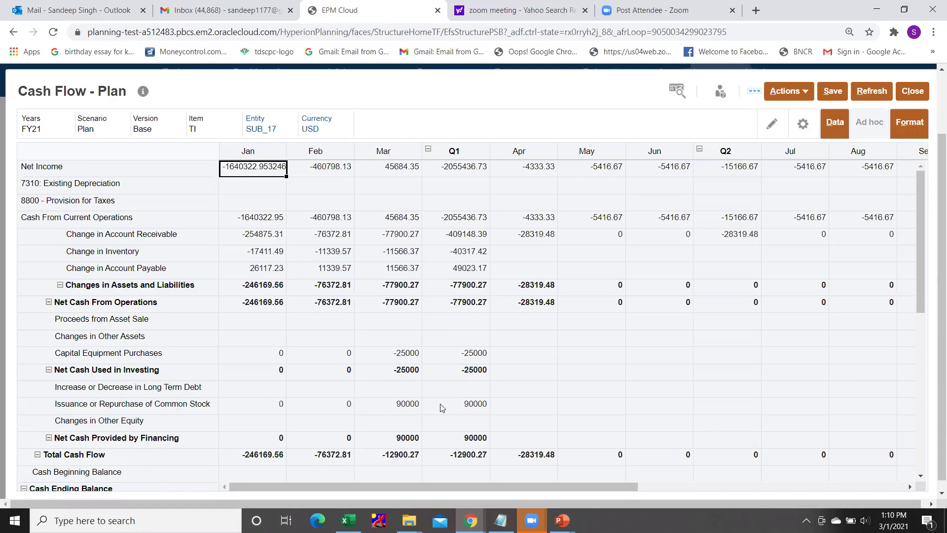
key("alt+Tab")
key("alt+Tab")
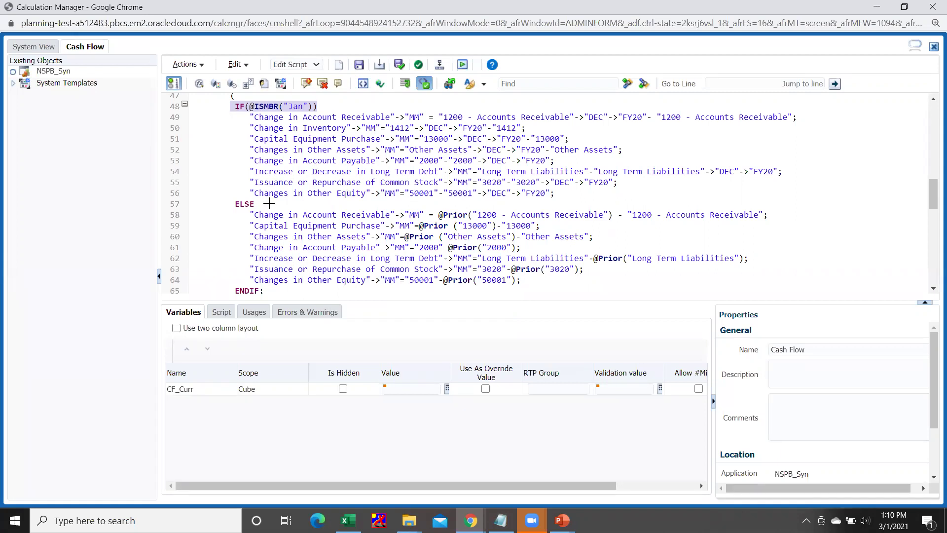
key("alt+Tab")
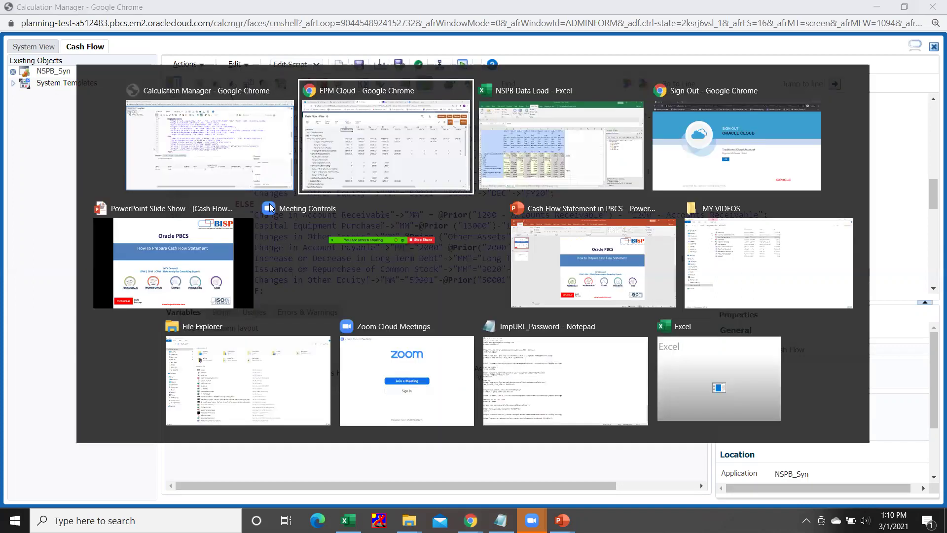
key("alt+Tab")
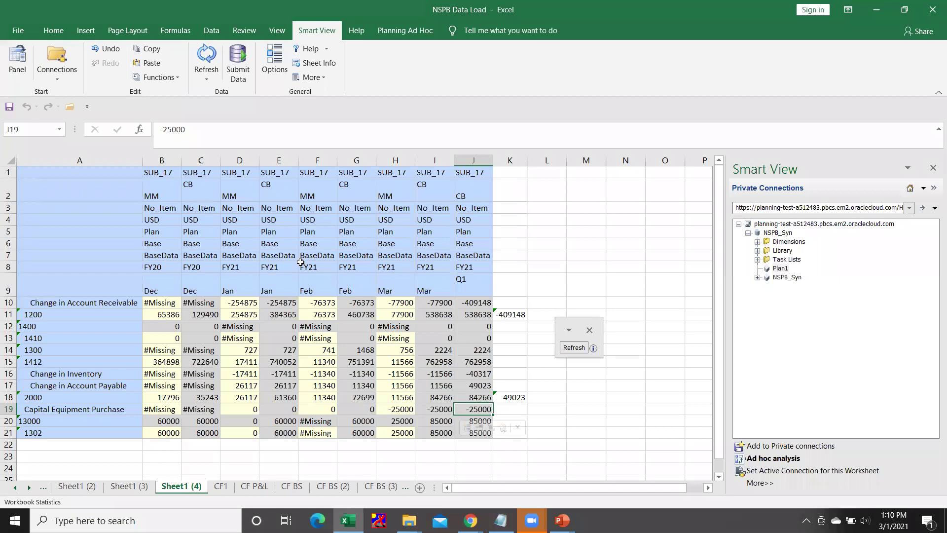
- Switch to the PowerPoint slide show and advance to the "Any Question?" slide
key("alt+Tab")
key("alt+Tab")
key("alt+Tab")
key("alt+Tab")
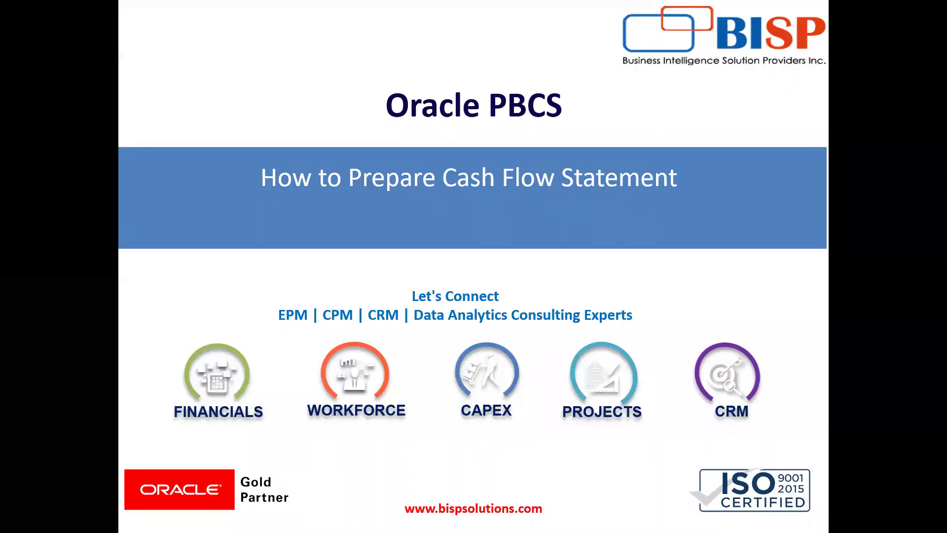
key("Right")
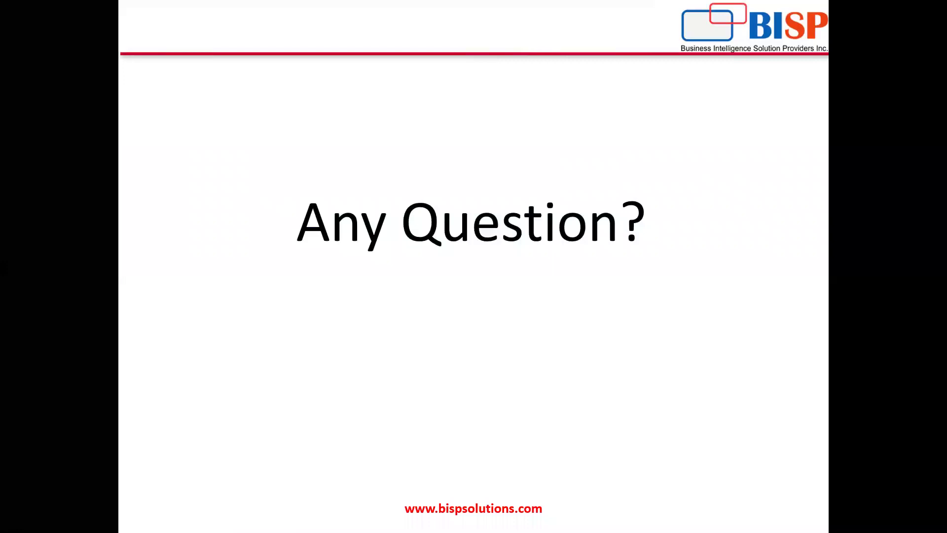